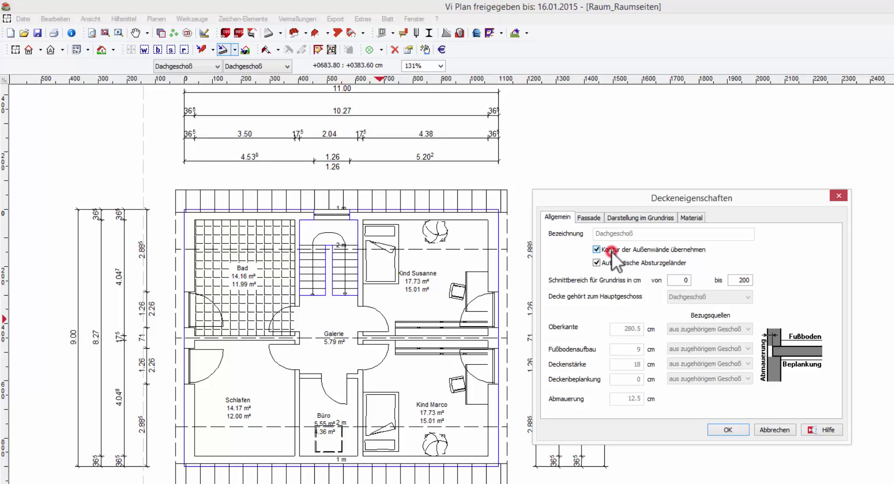
- Enter 400 cm as the upper bound of the Dachgeschoß ceiling's section range and confirm
click(611, 251)
click(624, 250)
double_click(682, 280)
double_click(738, 280)
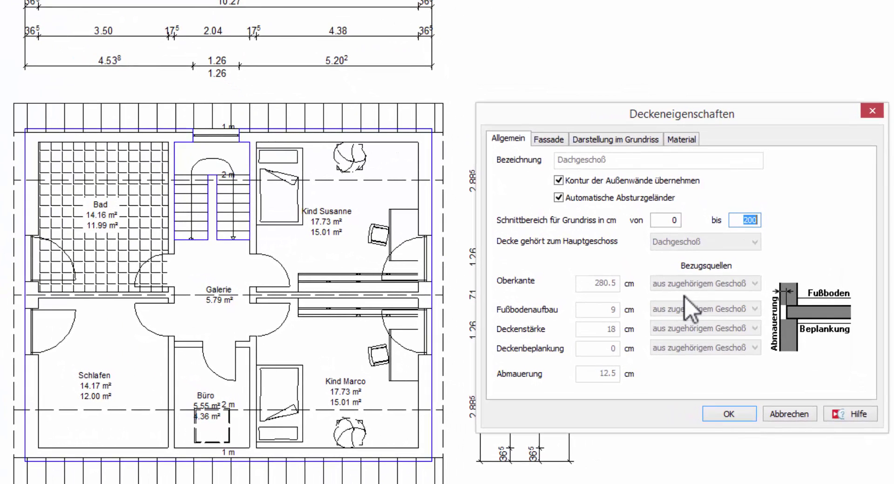
text(4)
text(00)
click(729, 414)
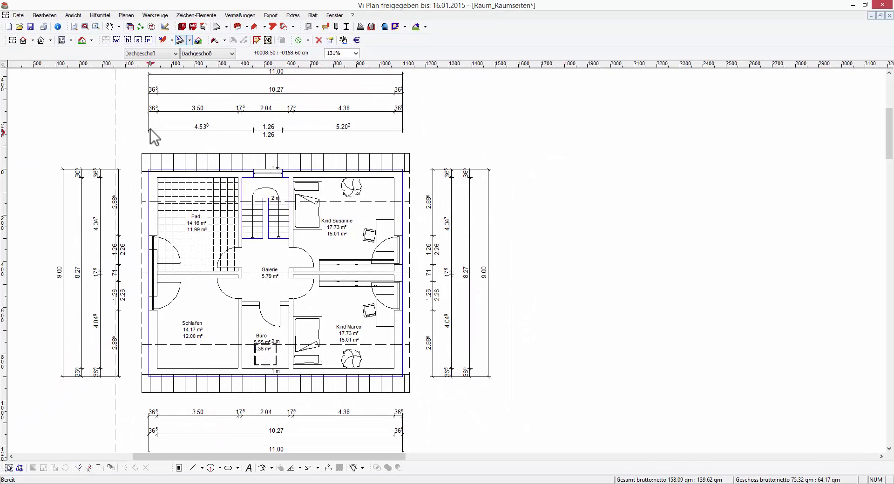
- Switch to coloured filled display and check the left-wall window's 500 cm top edge without changes
click(127, 40)
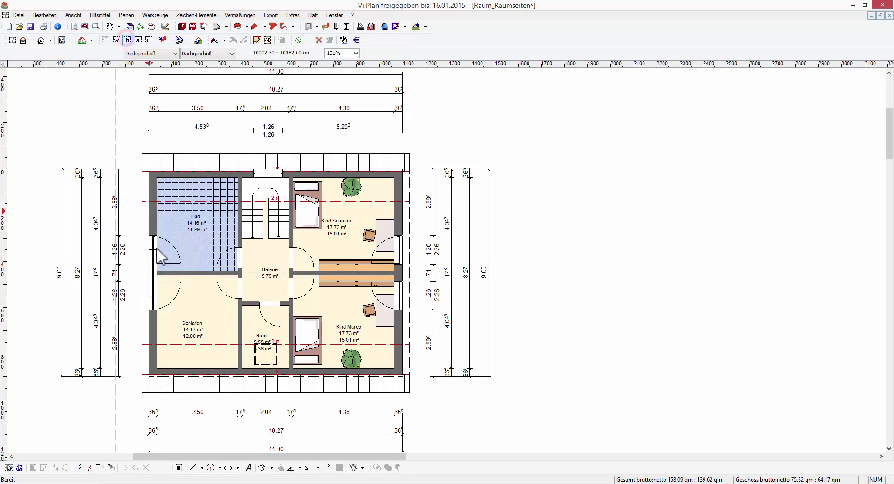
double_click(156, 276)
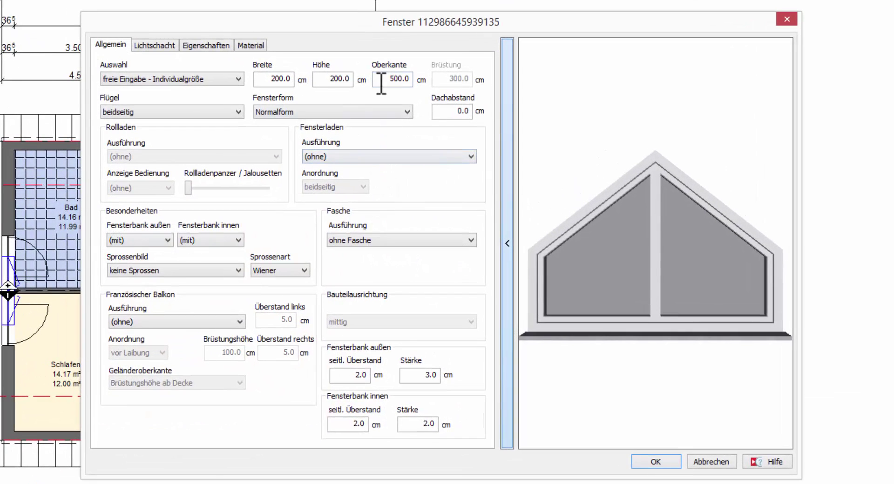
click(408, 80)
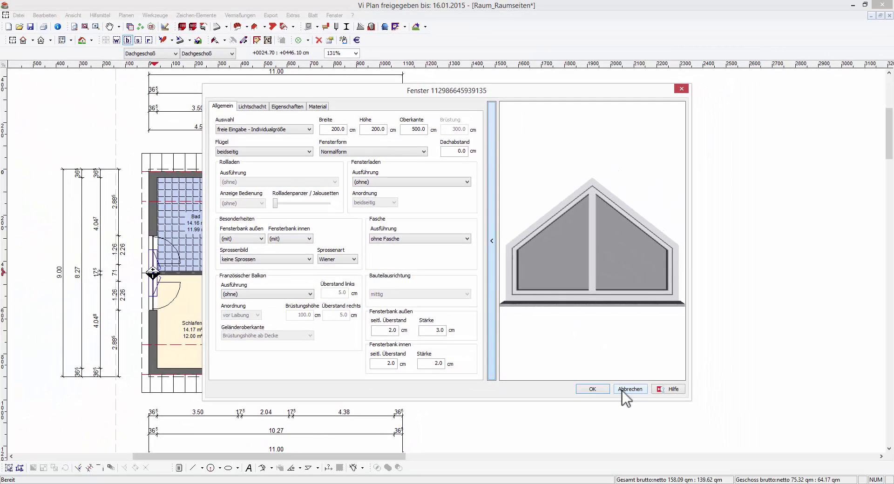
click(622, 391)
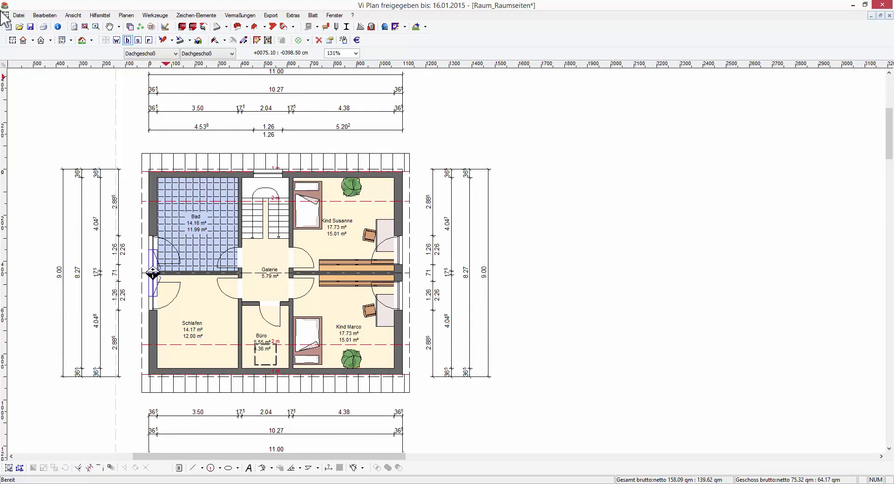
- Confirm the Dachgeschoß ceiling with a 0–200 cm section range and bring up the floor list
click(22, 40)
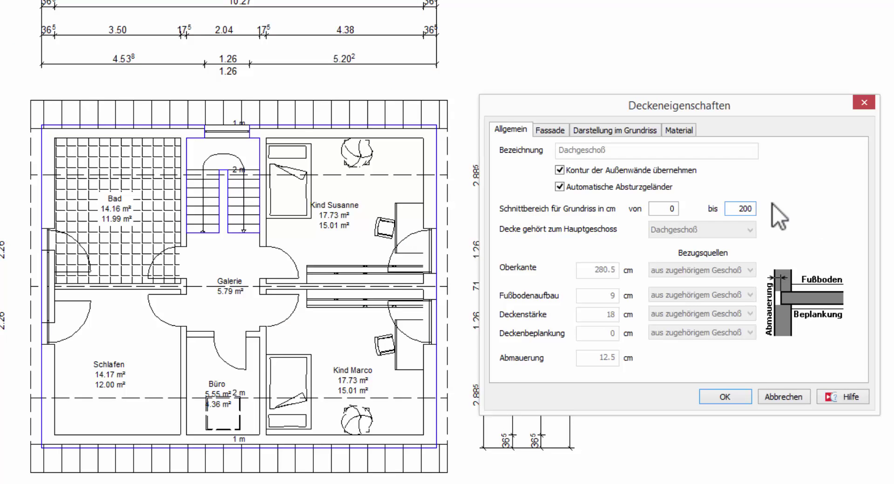
click(656, 209)
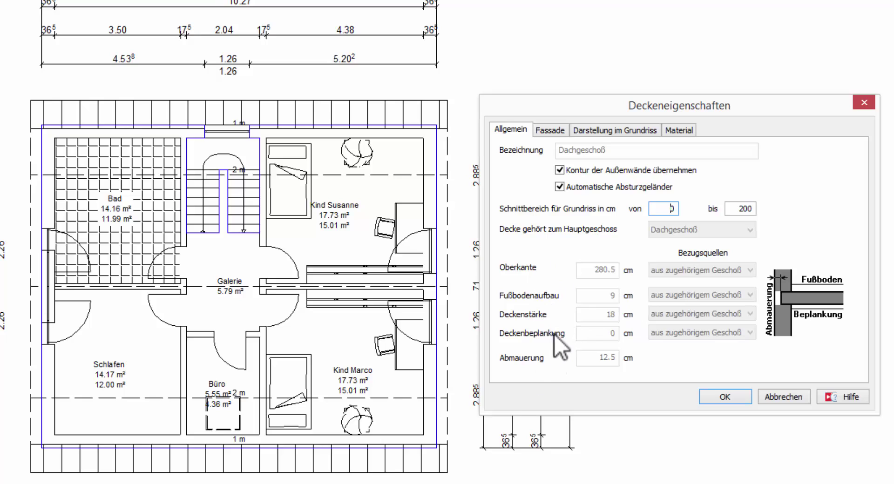
click(601, 356)
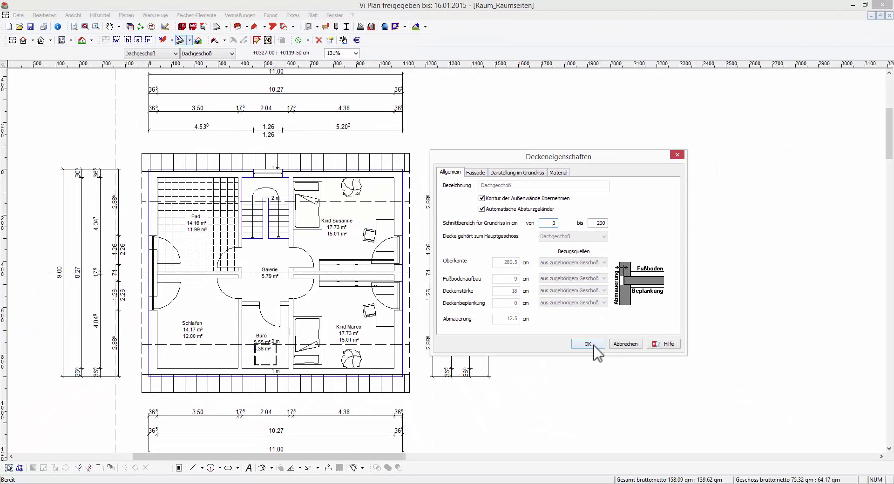
click(587, 344)
click(231, 53)
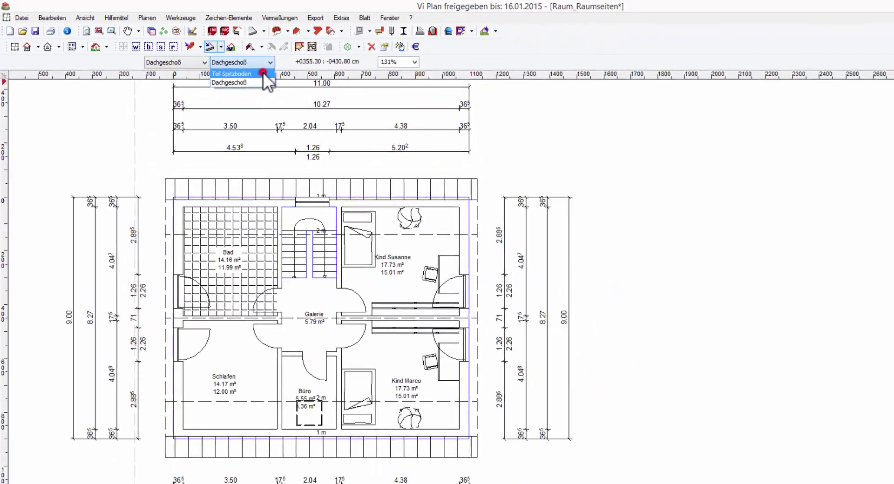
- On Teil Spitzboden, enable Kontur der Außenwände übernehmen for the ceiling and apply it
click(264, 73)
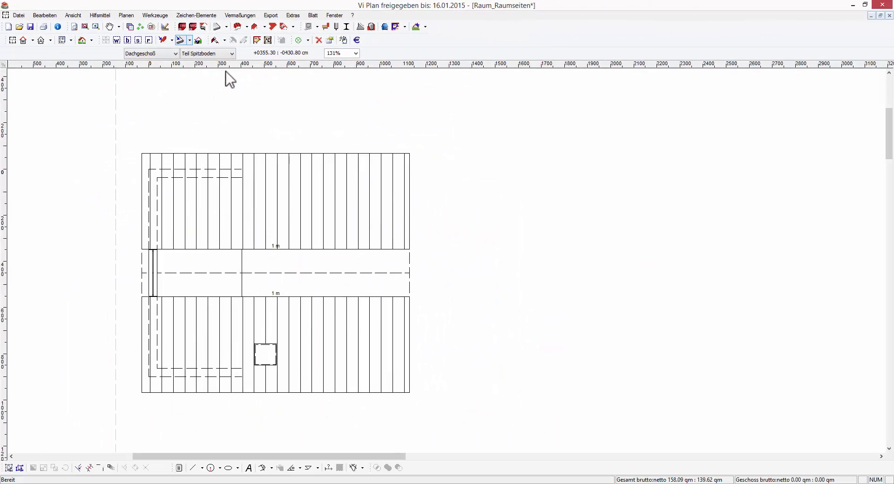
double_click(261, 200)
drag(443, 149, 475, 157)
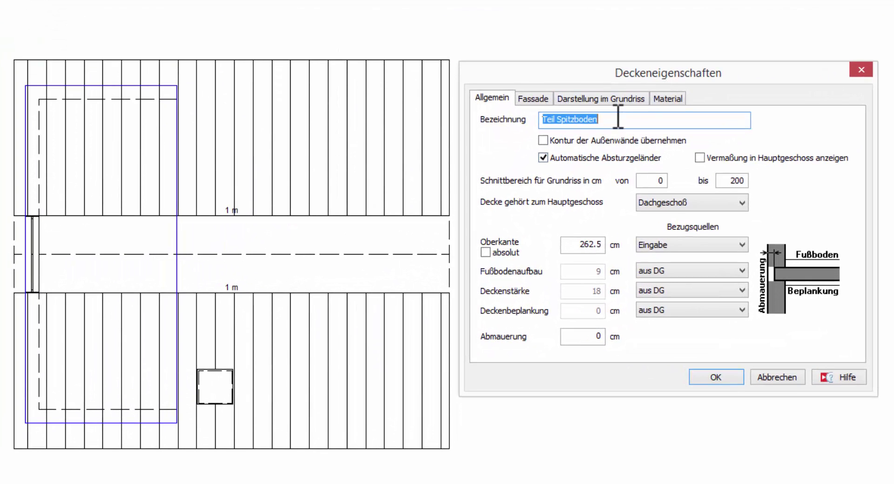
drag(598, 129, 501, 124)
click(543, 140)
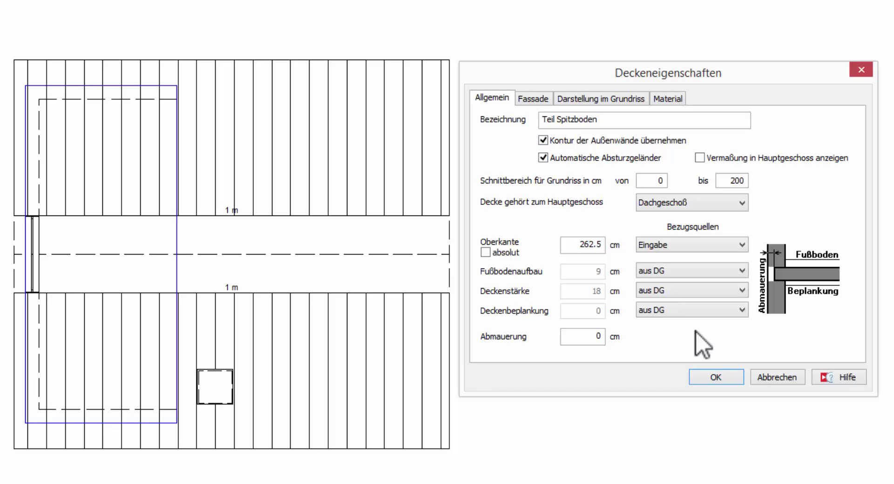
click(712, 378)
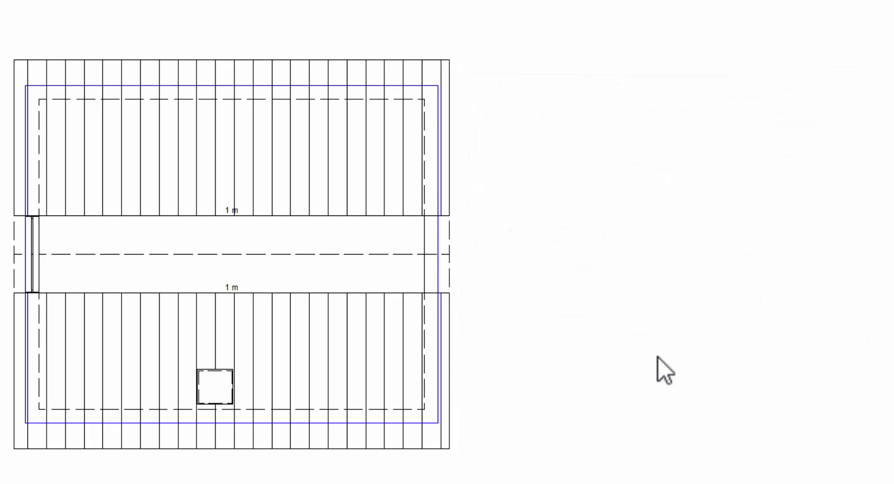
- Uncheck Kontur der Außenwände übernehmen on the Teil Spitzboden ceiling and accept converting it to a free element
double_click(327, 182)
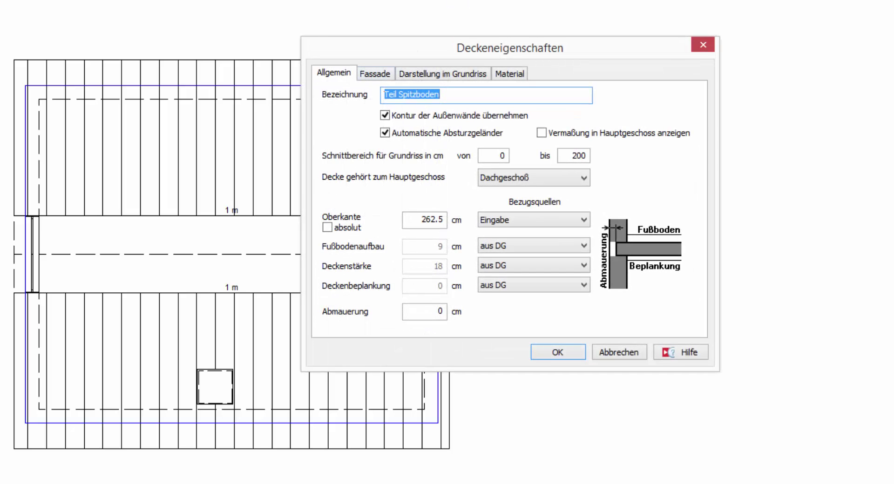
drag(482, 49, 652, 43)
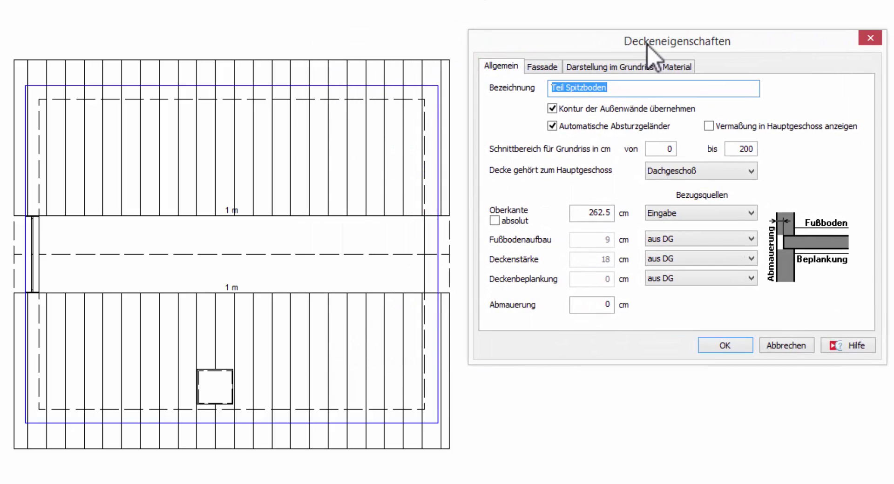
click(554, 109)
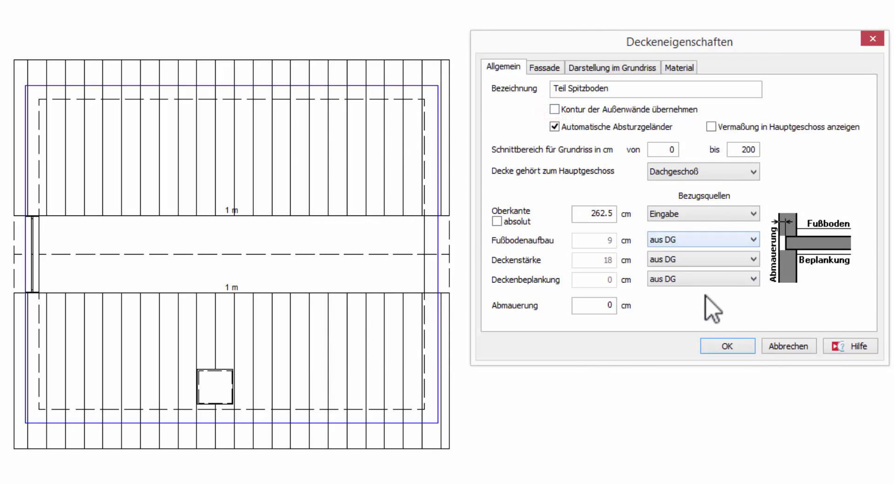
click(726, 344)
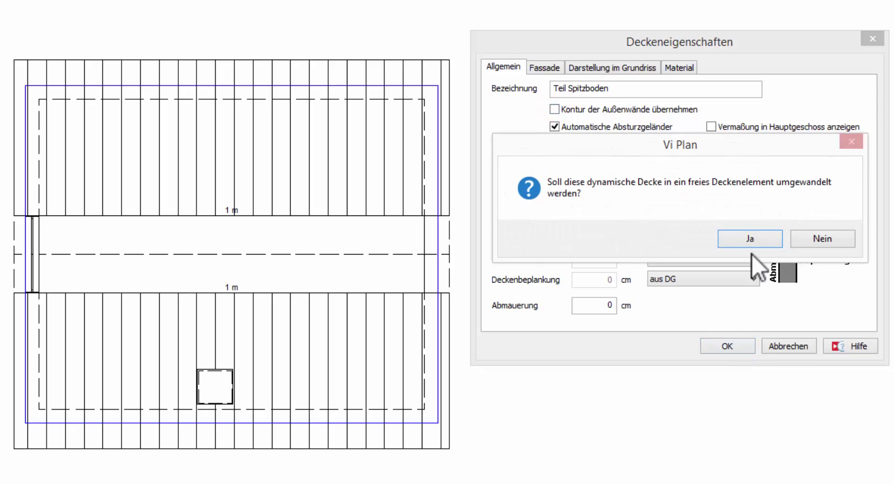
click(748, 236)
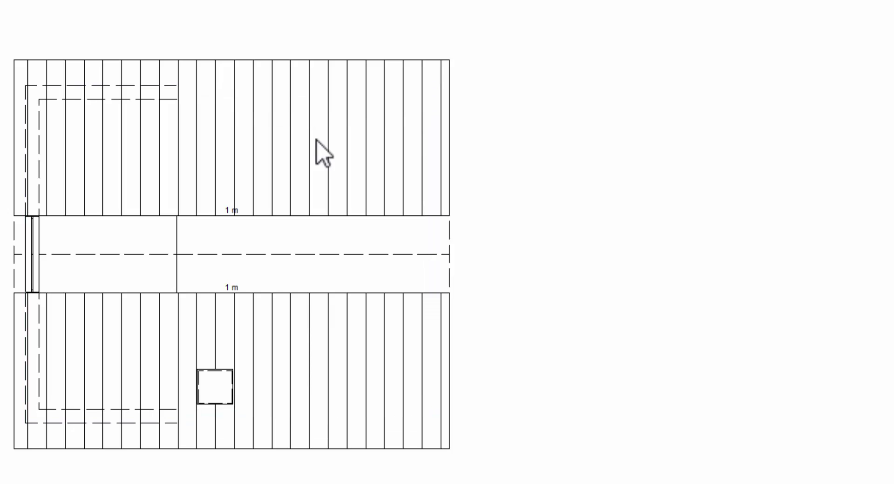
- Select the partial Spitzboden ceiling and set its cut range from 0 to 200 cm
click(91, 154)
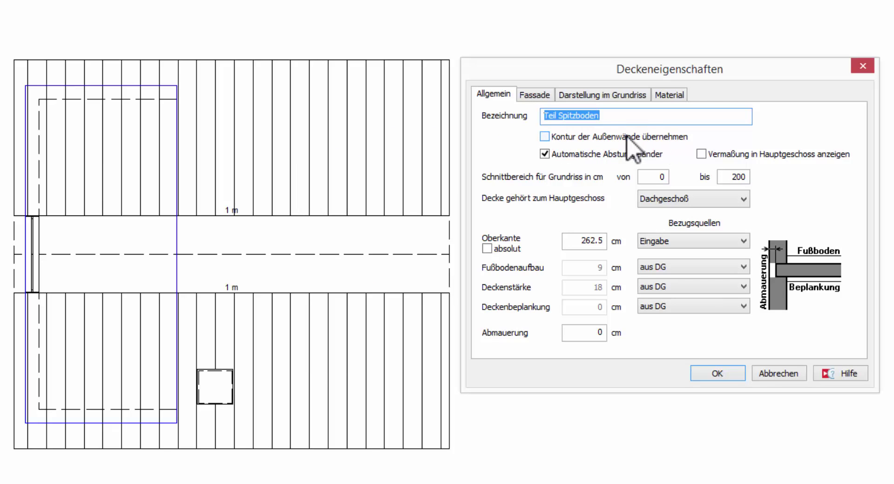
click(702, 155)
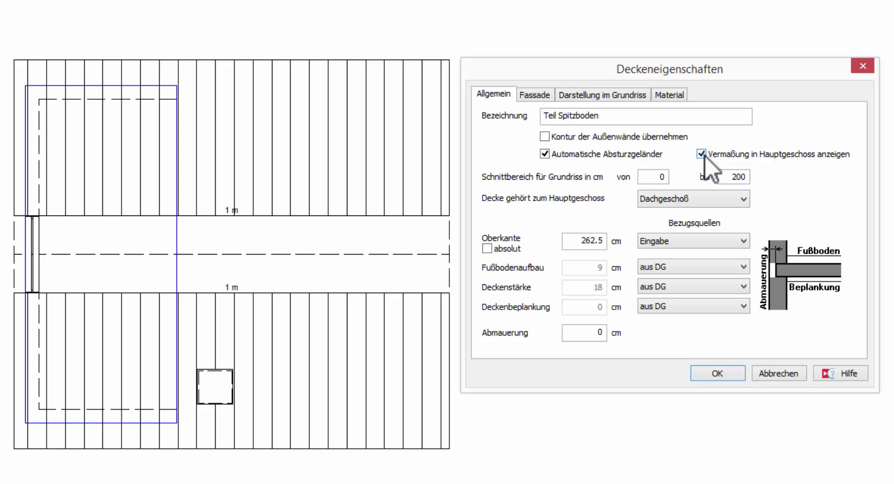
click(702, 155)
click(656, 175)
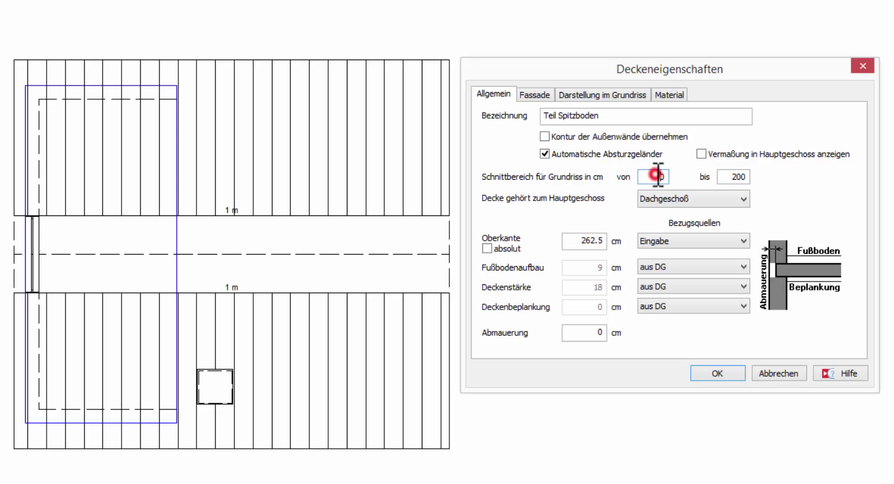
double_click(728, 177)
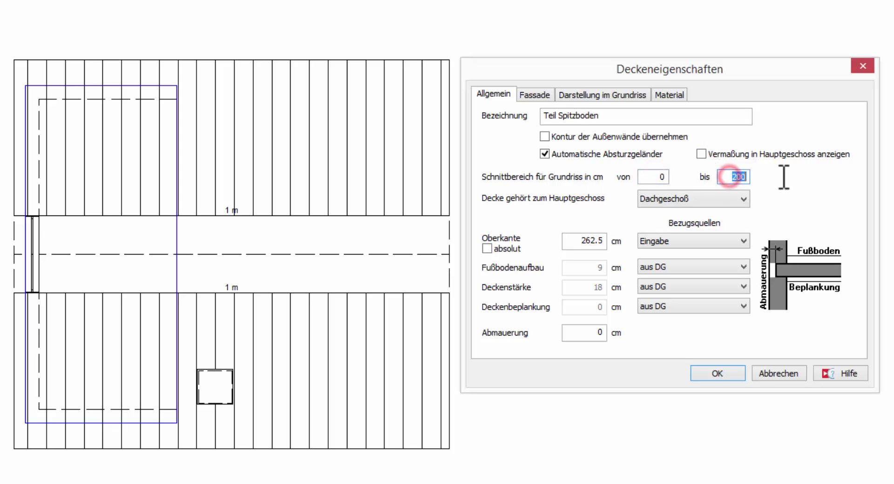
click(648, 178)
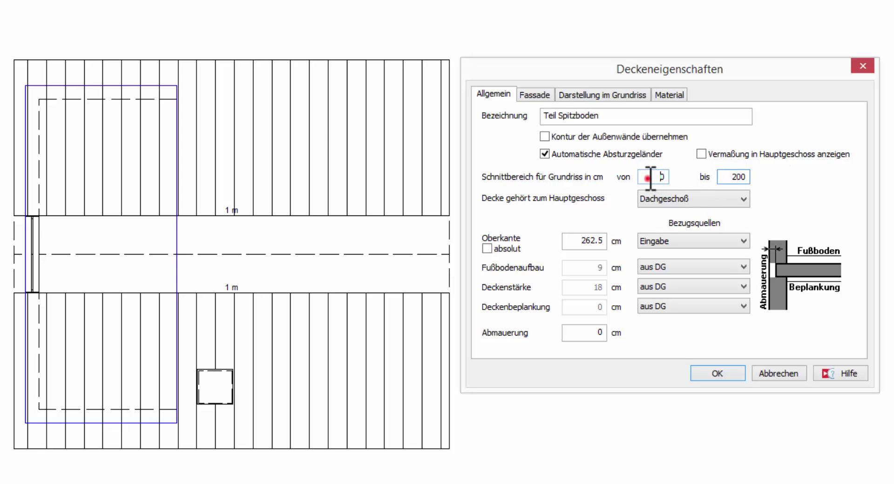
double_click(652, 178)
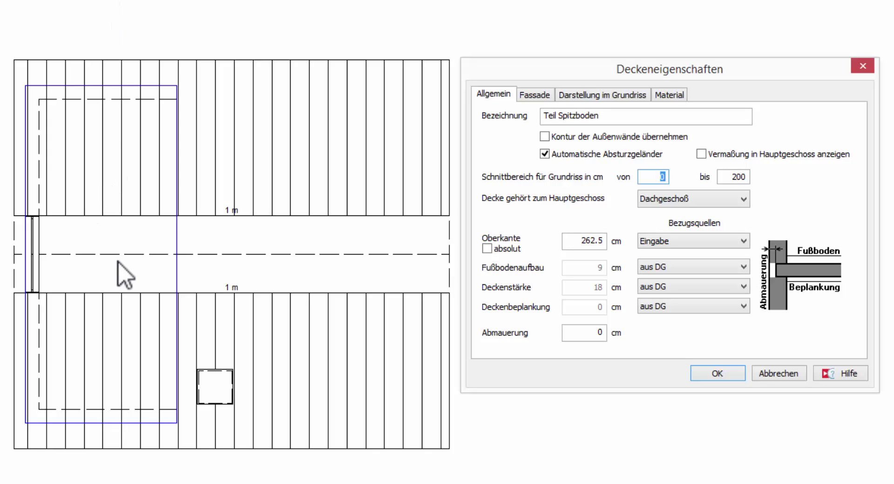
- Select the 262.5 cm top-edge height and show its reference source choices
double_click(569, 243)
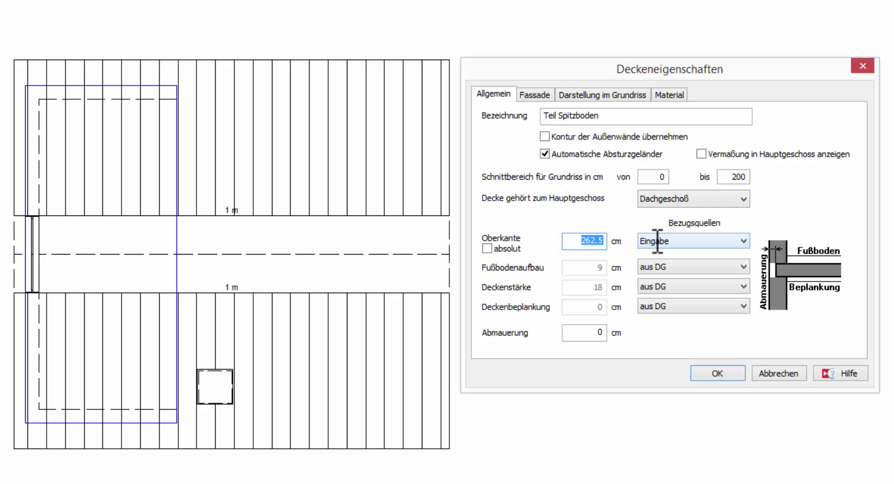
double_click(573, 242)
click(743, 241)
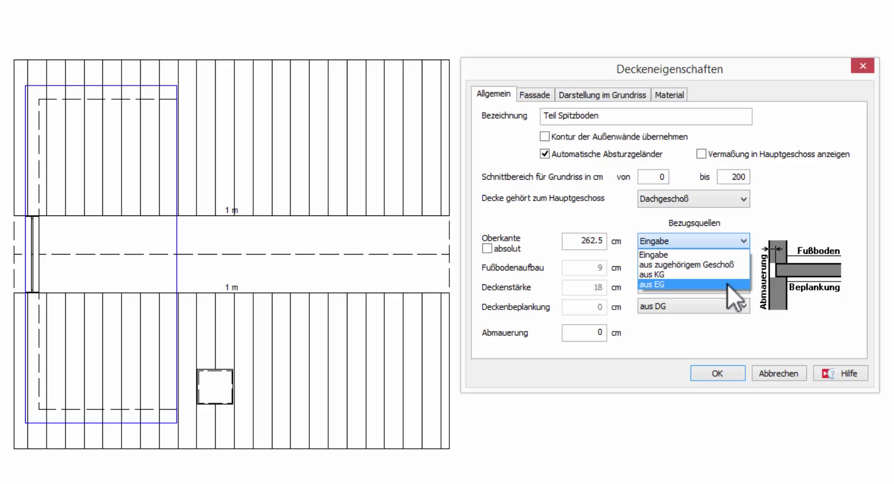
- Keep the top edge as a manually entered, relative 262.5 cm height
click(788, 218)
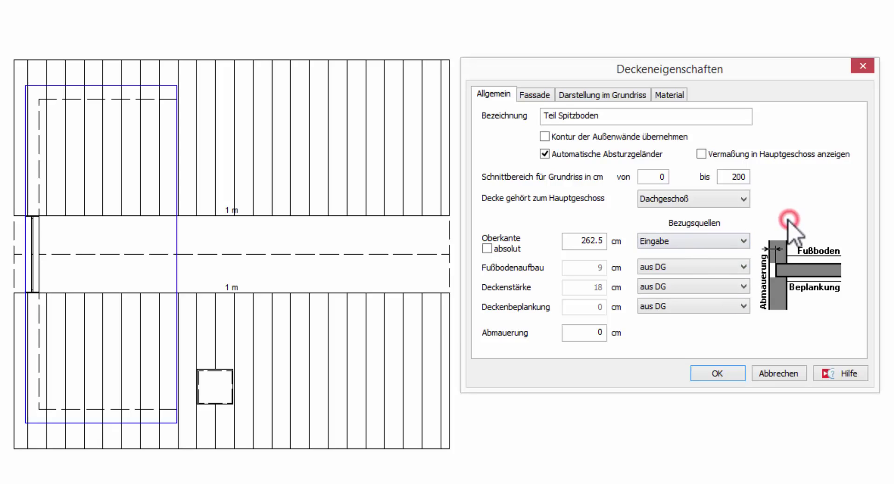
click(488, 249)
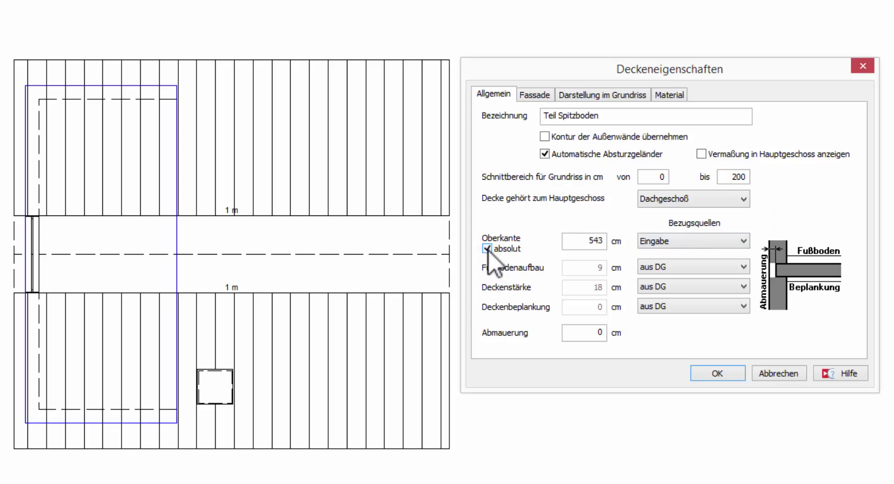
click(487, 249)
click(487, 249)
click(487, 249)
- Set the Abmauerung to 12.5 cm
double_click(598, 332)
text(1)
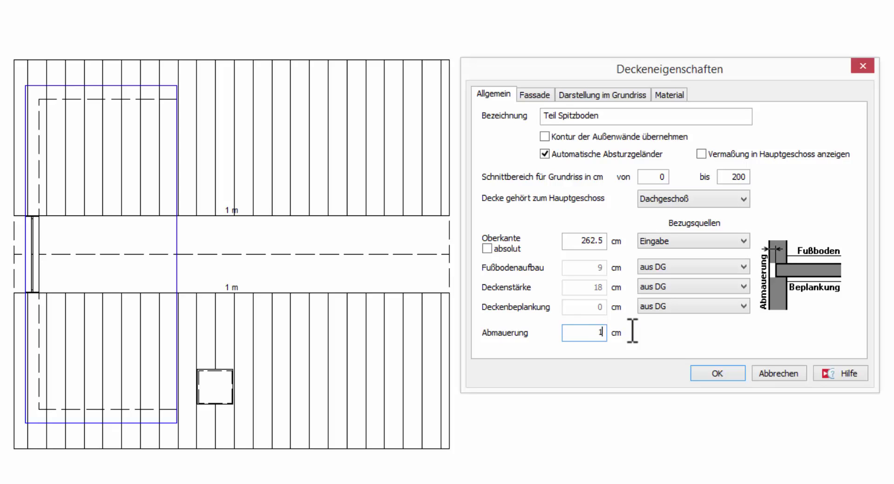
text(2.5)
click(742, 268)
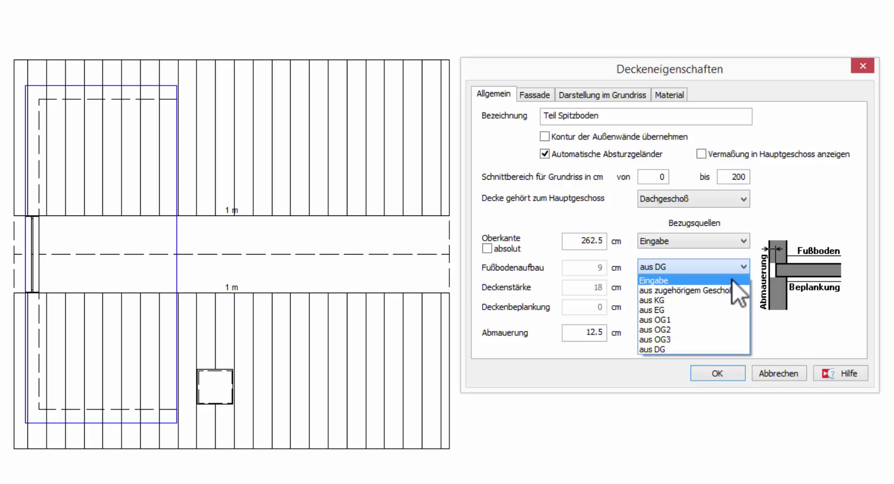
- Switch the floor build-up source to Eingabe and select its 9 cm value
click(732, 280)
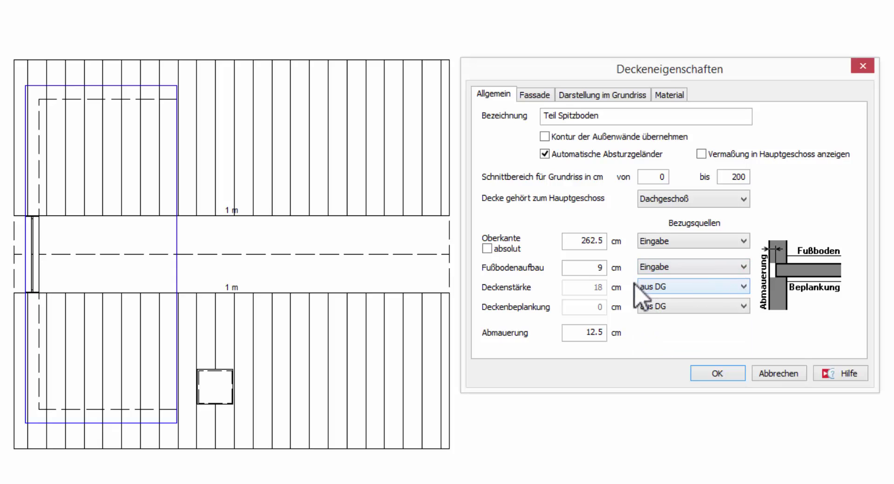
double_click(585, 268)
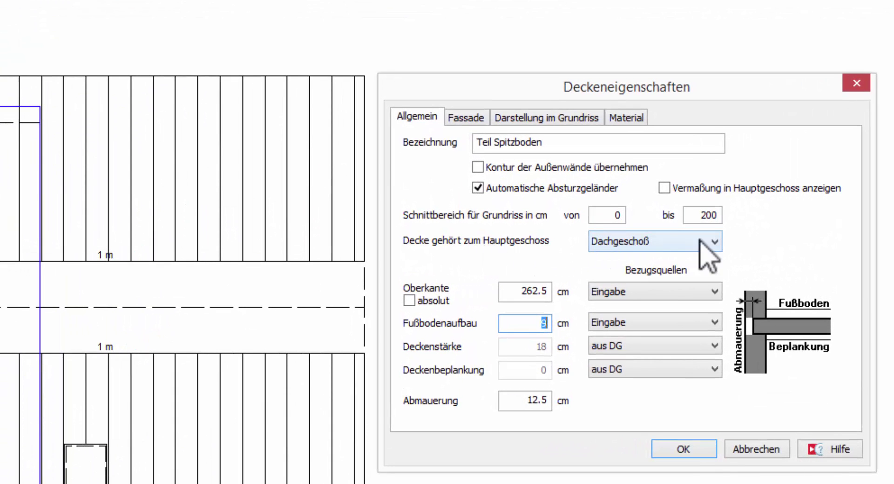
- Choose Erdgeschoß in the 'Decke gehört zum Hauptgeschoss' list
click(715, 242)
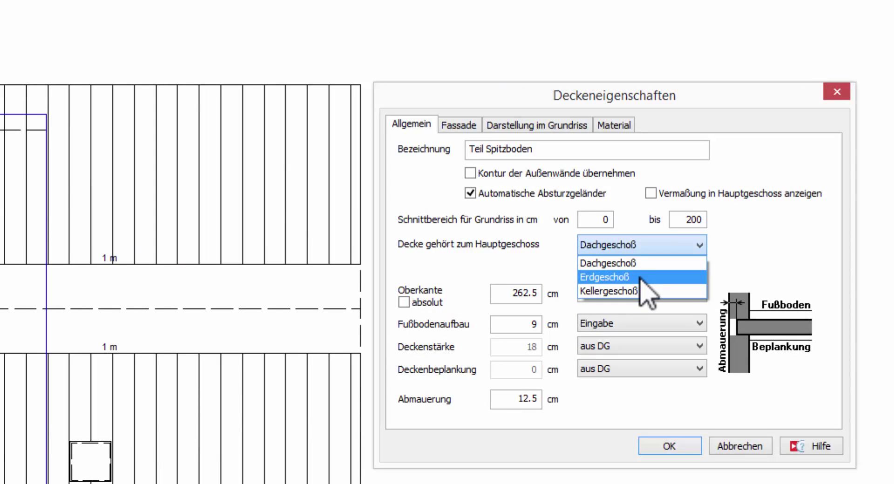
click(640, 278)
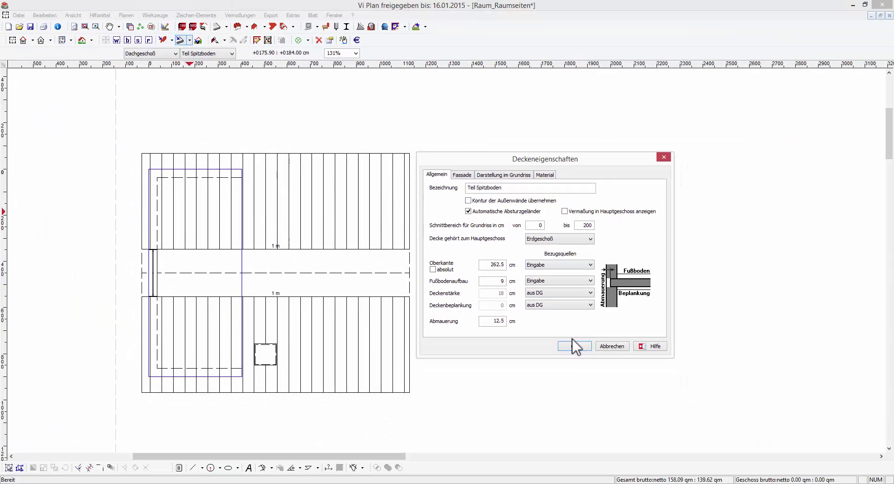
- Apply the ceiling settings and display the Erdgeschoß floor plan
click(573, 345)
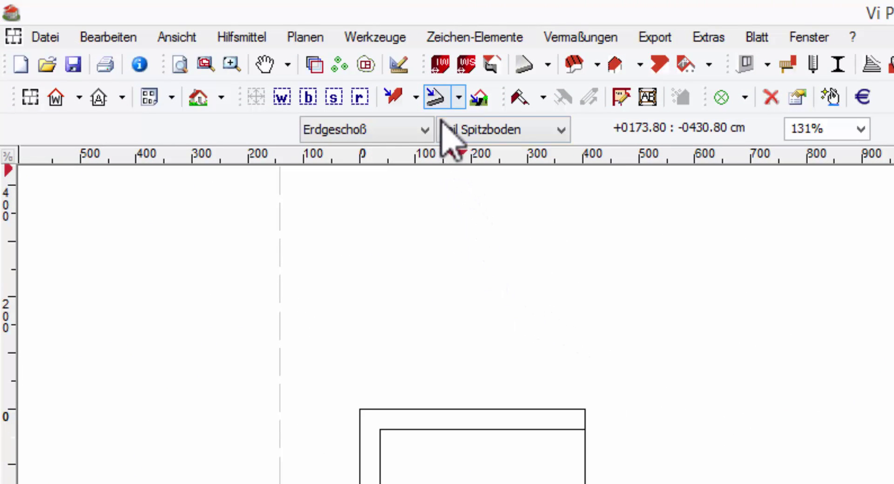
click(425, 132)
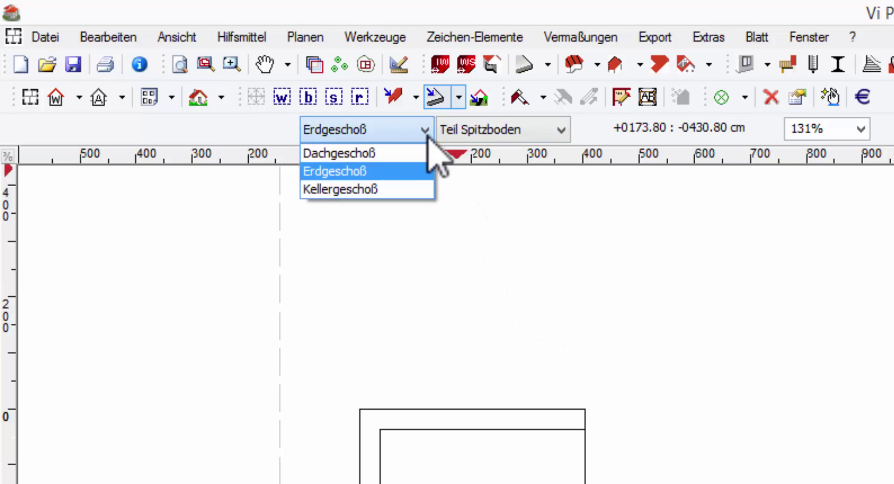
click(427, 135)
click(562, 130)
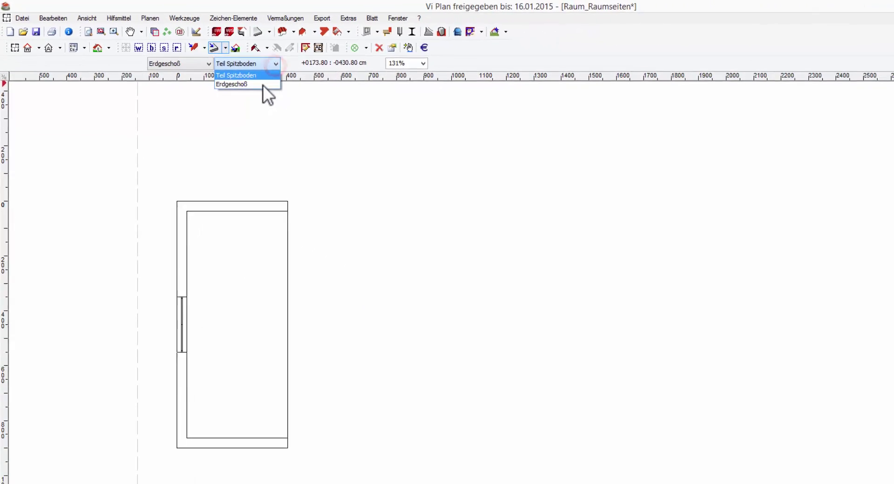
click(263, 84)
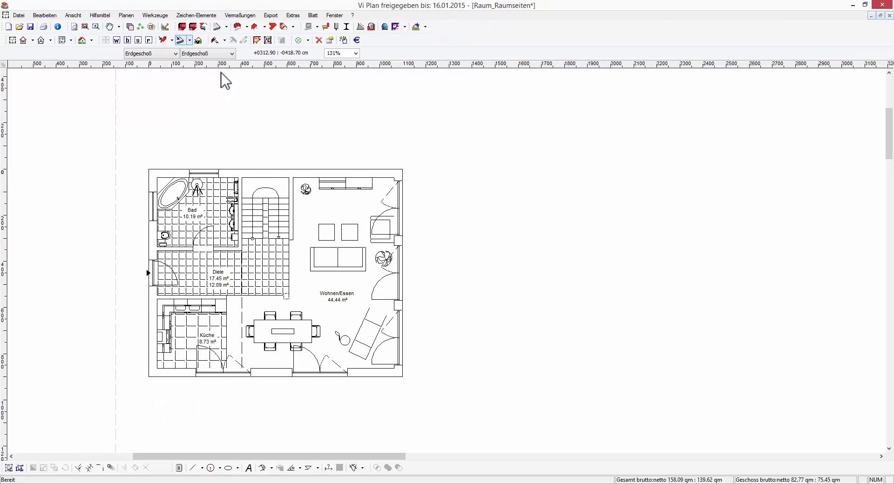
- Switch to the Teil Spitzboden level and reopen its ceiling properties
click(231, 54)
click(226, 64)
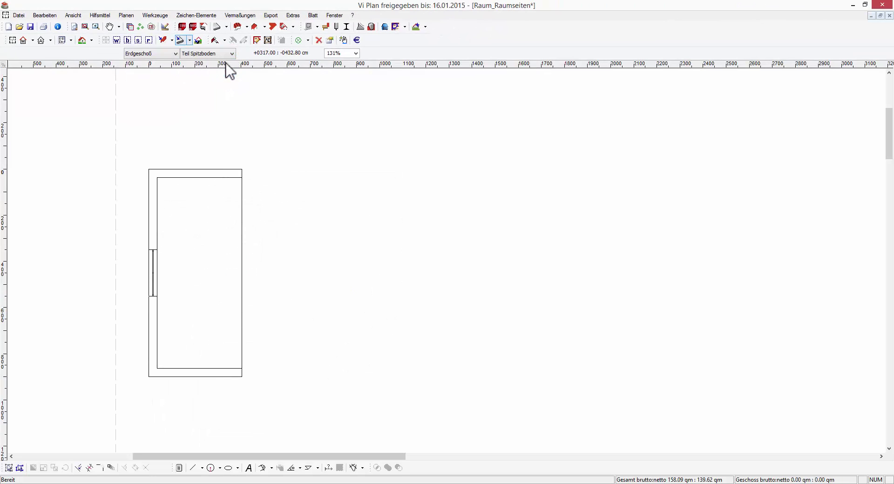
click(219, 179)
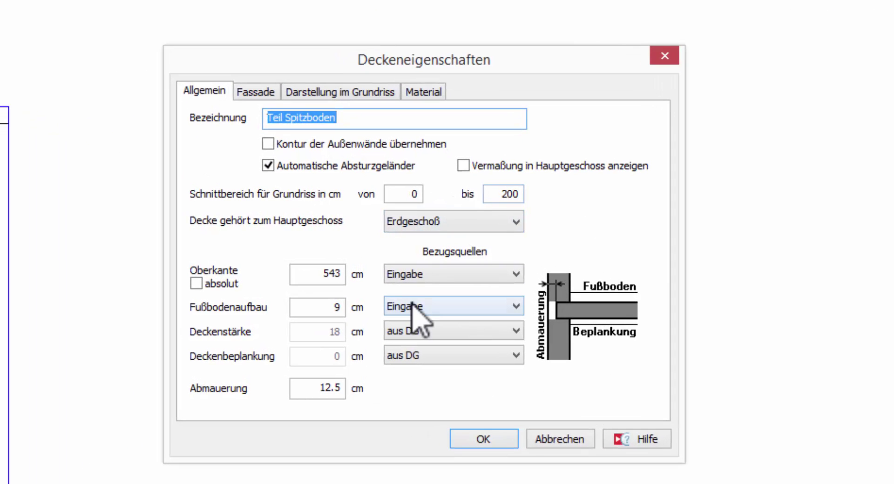
- Assign the Teil Spitzboden ceiling's main floor back to Dachgeschoß and confirm the ceiling settings
click(510, 225)
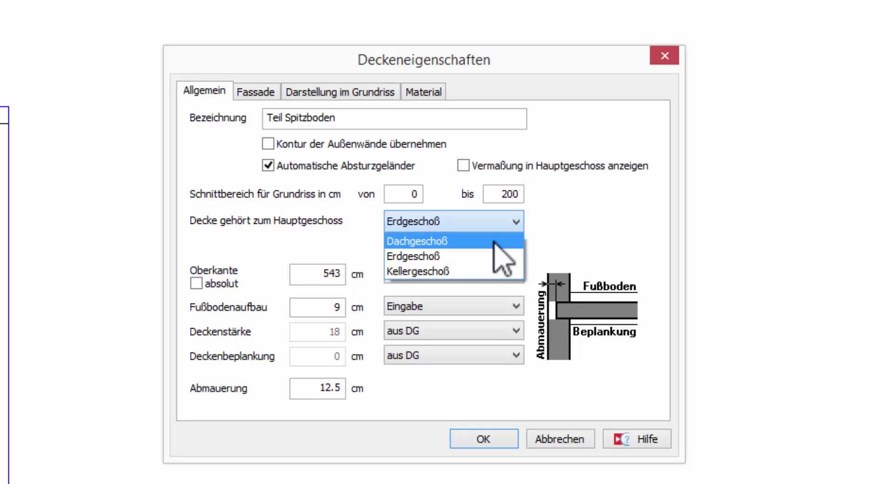
click(493, 242)
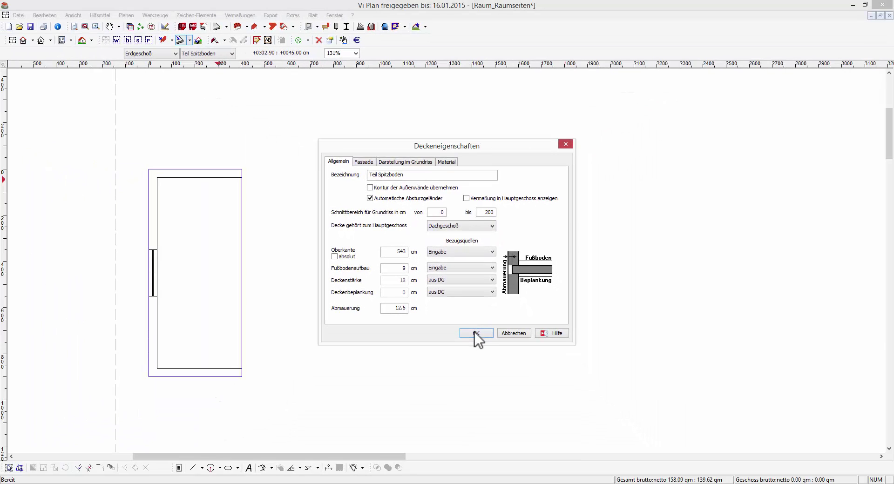
click(479, 362)
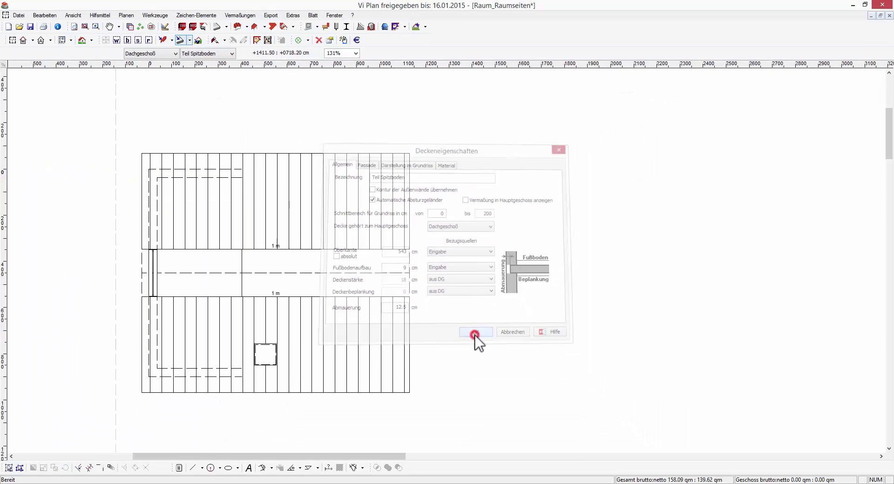
- Open the Spitzboden ceiling's Deckeneigenschaften beside the plan and list its main-floor choices
double_click(219, 263)
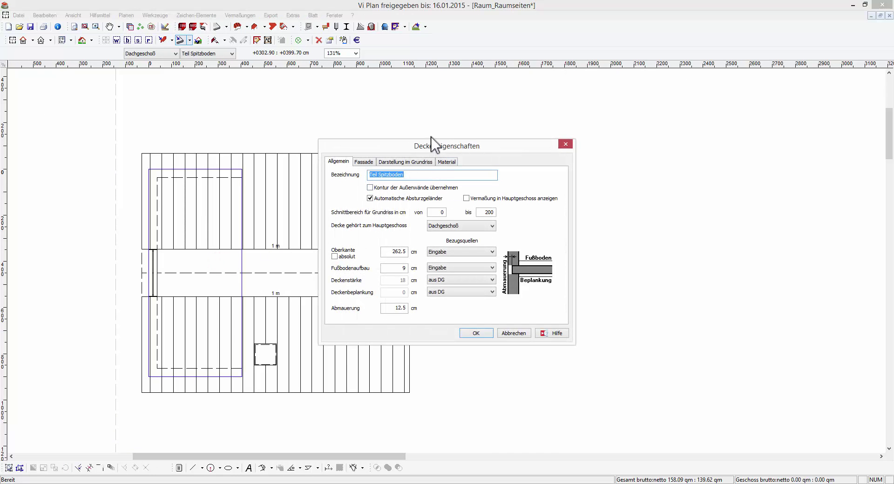
drag(428, 149, 503, 163)
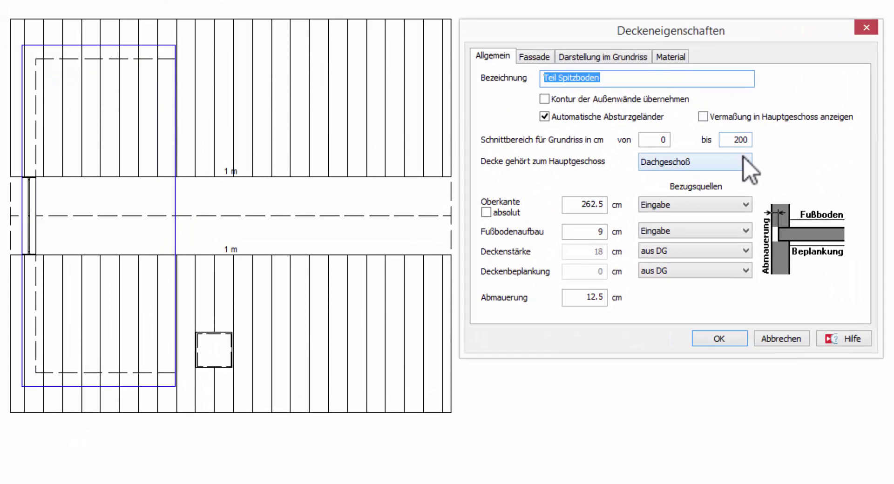
click(744, 160)
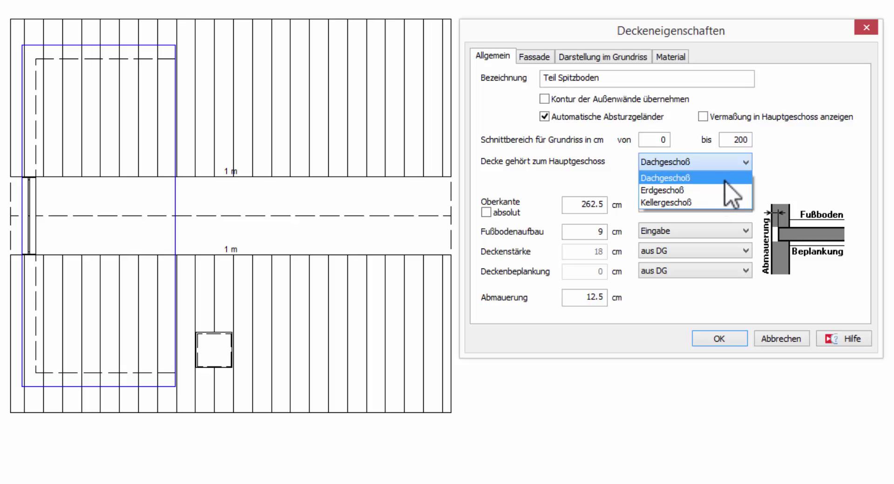
click(831, 172)
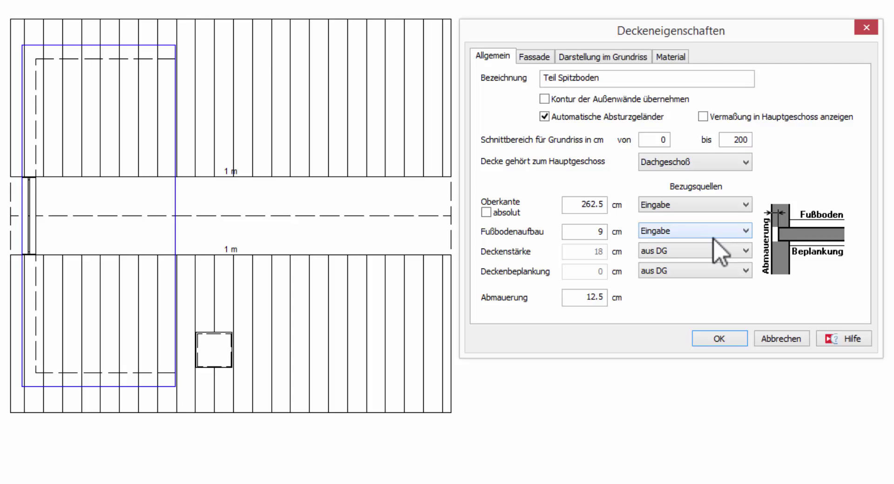
click(745, 162)
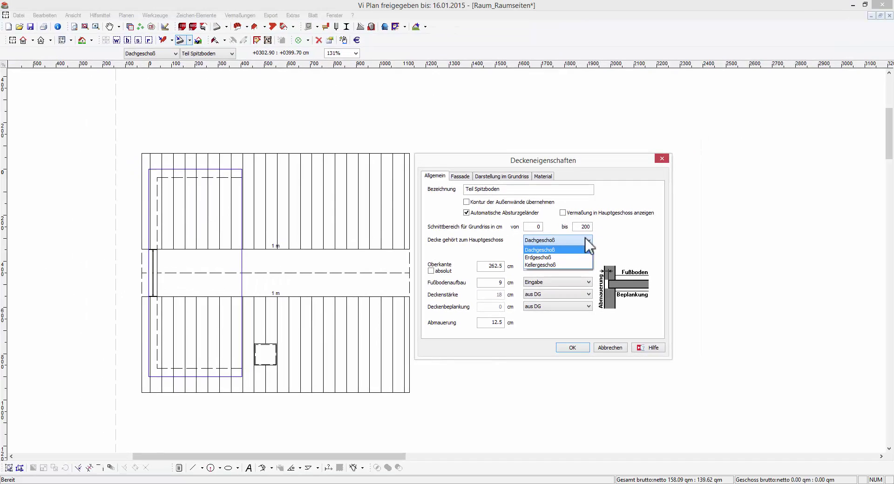